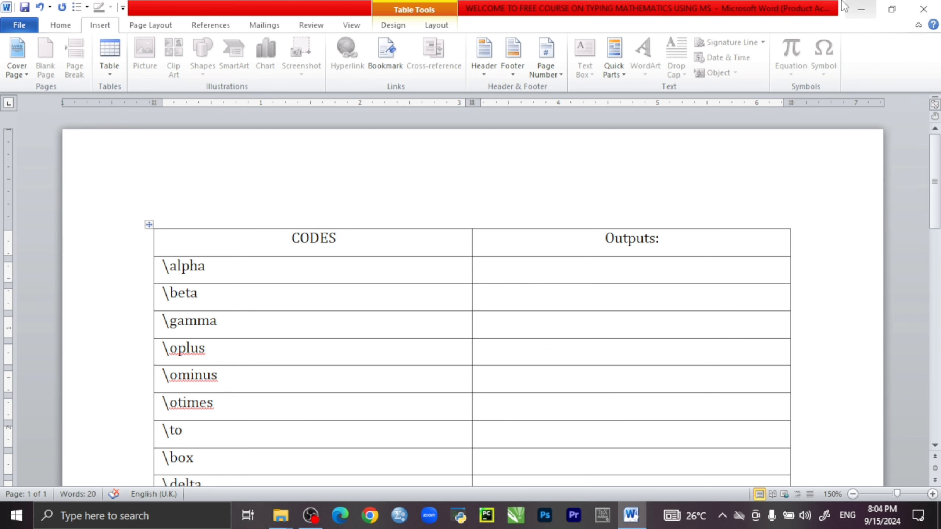
Fill the Outputs cells of the first two rows with the α and β symbols using the codes \alpha and \beta.
click(637, 265)
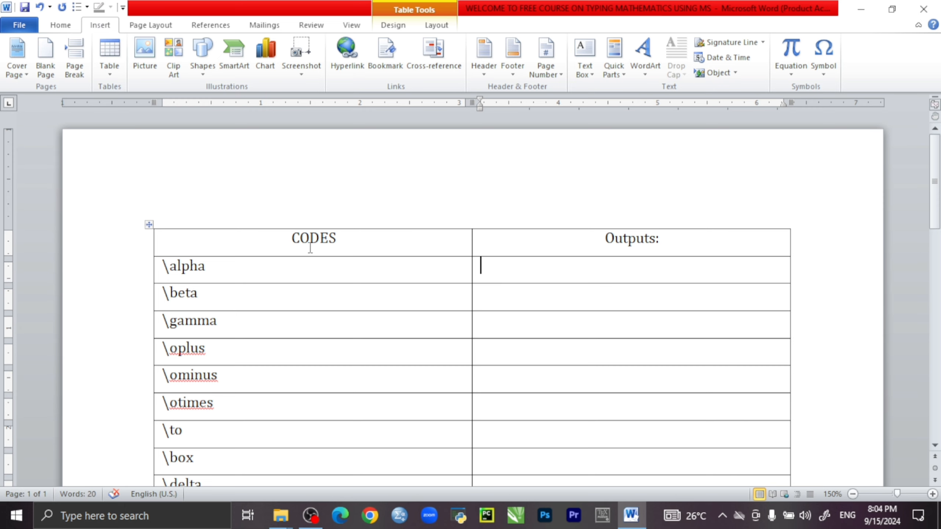
text(\alpha)
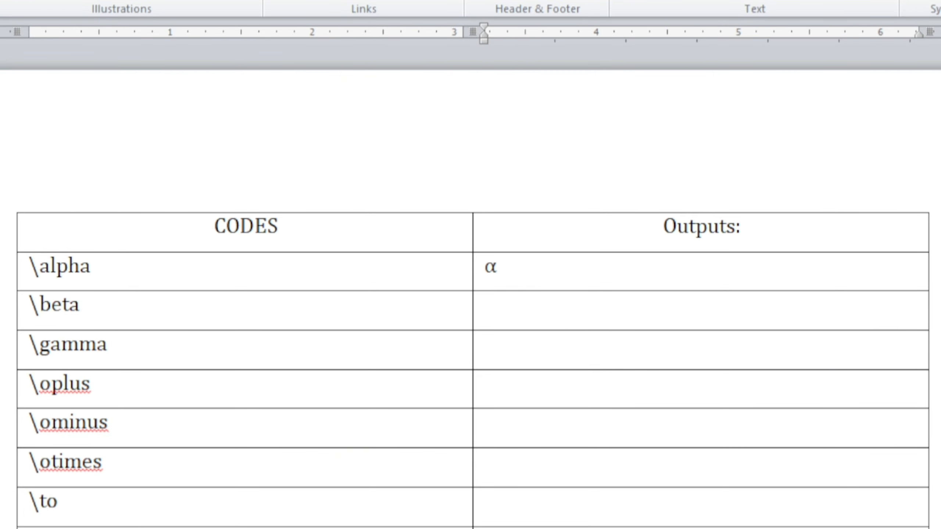
click(497, 305)
text(e)
text(ta)
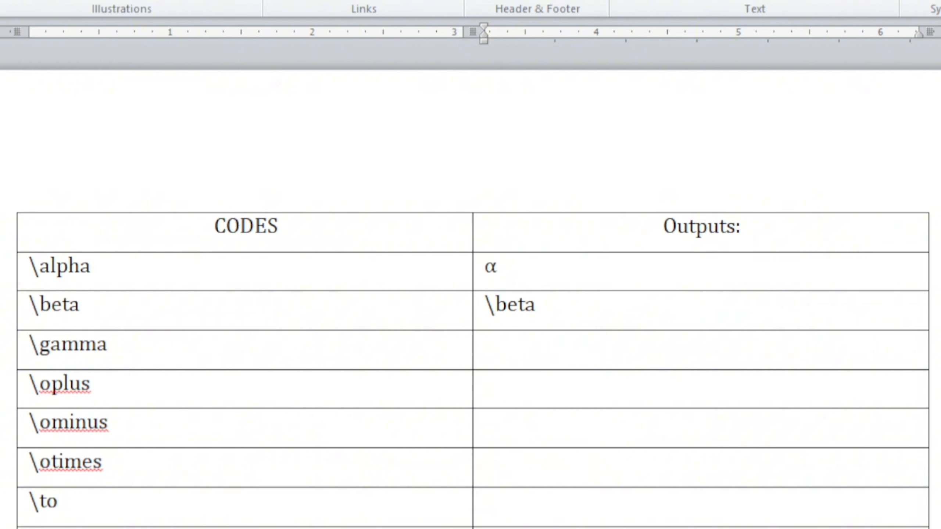
Enter the codes \gamma and \oplus in their Outputs cells to produce the γ and ⊕ symbols.
click(507, 358)
text(\gamma)
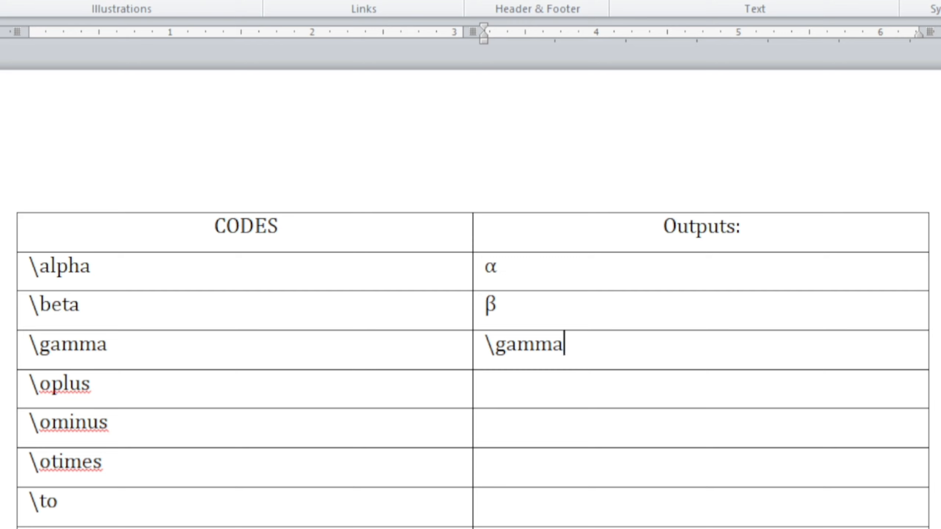
click(506, 390)
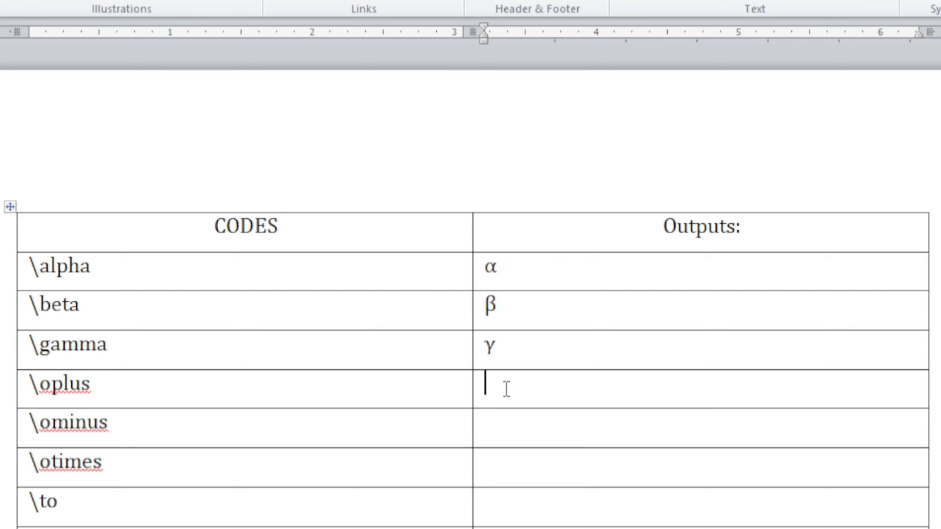
text(\oplus)
Enter the codes \ominus and \otimes in their Outputs cells to produce the ⊖ and ⊗ symbols.
click(497, 438)
text(\)
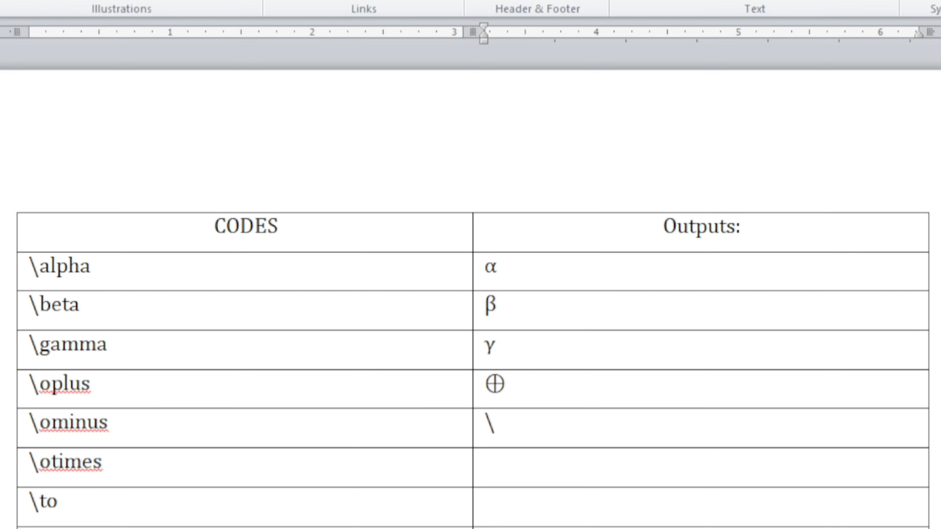
text(ominus)
click(495, 446)
text(\otimes)
Produce the → and □ symbols in their Outputs cells with the codes \to and \box.
click(500, 519)
text(\to)
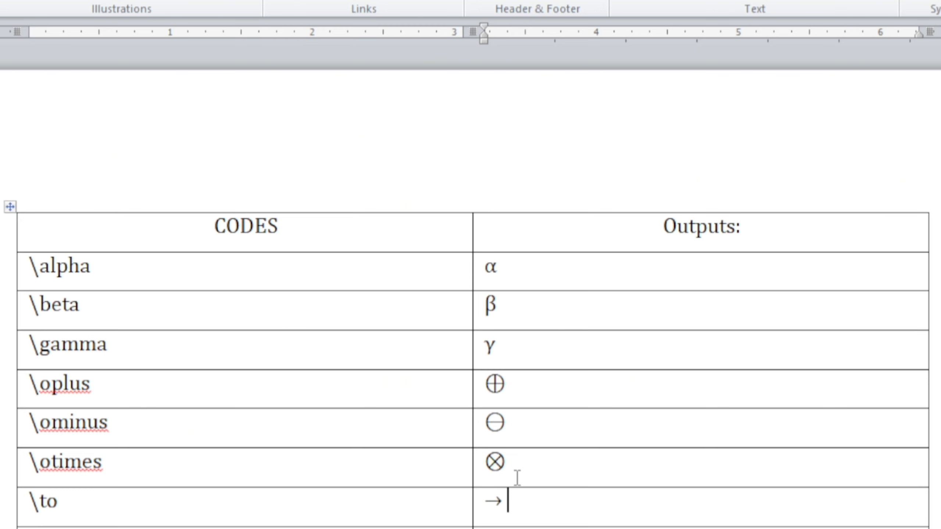
scroll(517, 478, down, 3)
scroll(517, 478, down, 2)
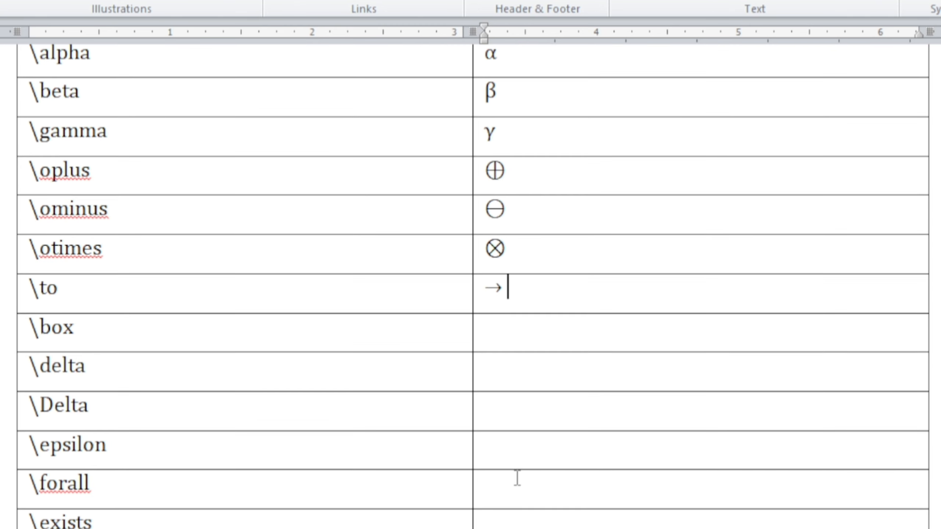
click(506, 341)
text(ox)
Produce the lowercase δ and uppercase Δ in their Outputs cells with the codes \delta and \Delta.
click(499, 366)
text(\delta)
key(space)
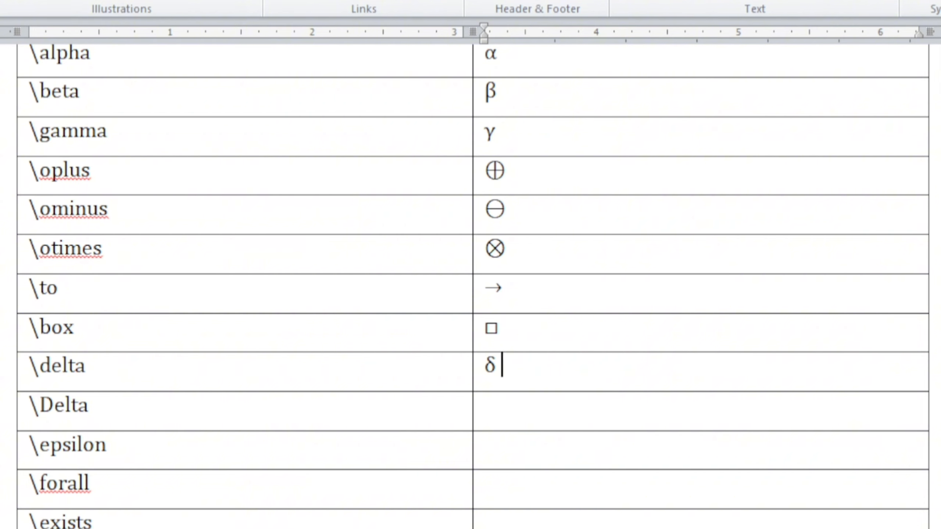
click(517, 416)
text(\Delt)
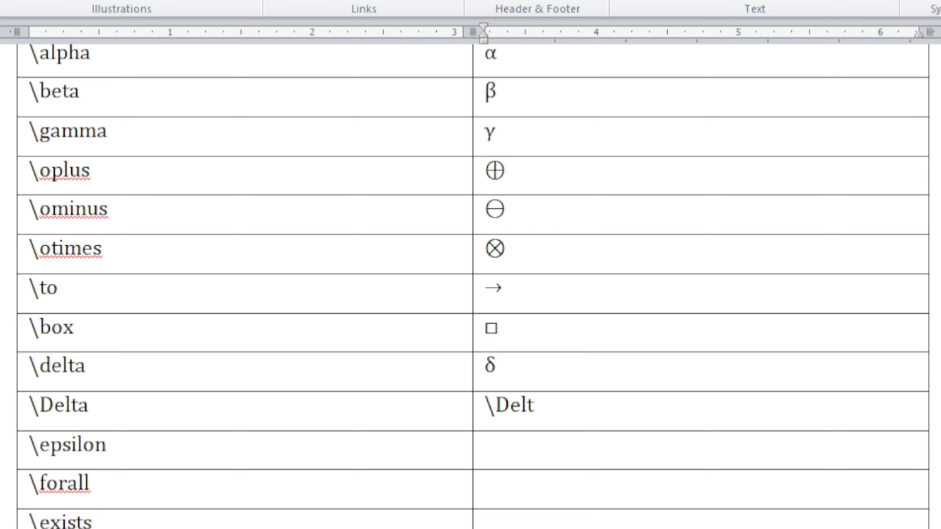
text(a)
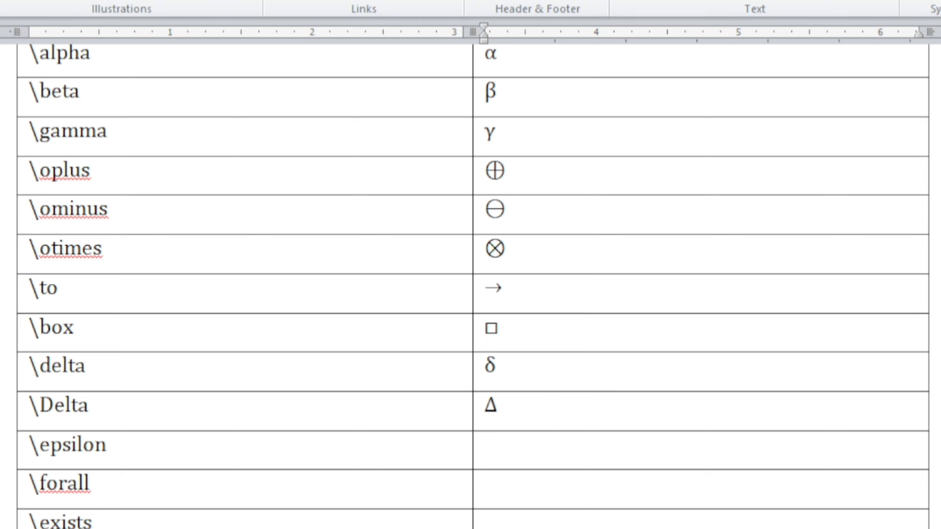
Fill the next two Outputs cells with the ϵ and ∀ symbols using the codes \epsilon and \forall.
key(Down)
text(\epsu)
key(BackSpace)
text(ilon)
click(500, 487)
text(\forall)
Enter the code \exists in the Outputs cell of its row to produce the ∃ symbol.
scroll(537, 513, down, 6)
click(494, 311)
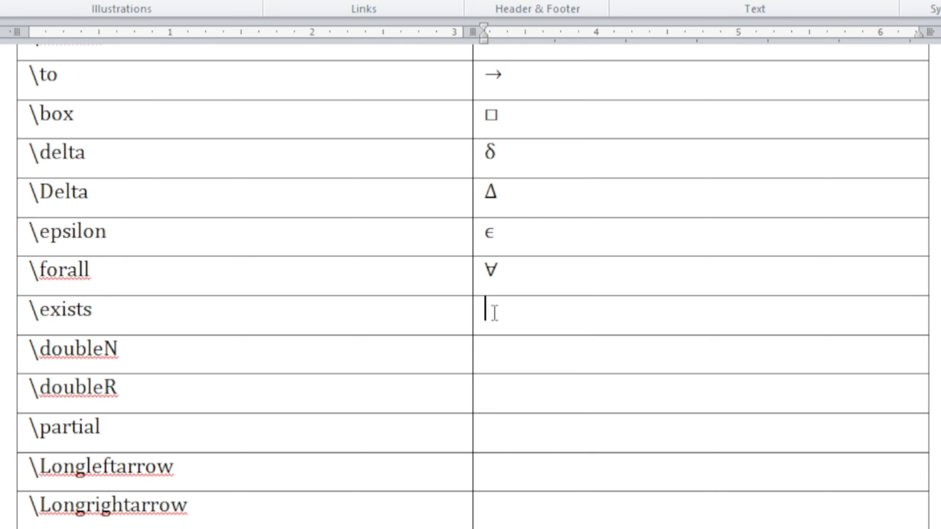
text(\exits)
key(BackSpace)
key(BackSpace)
key(BackSpace)
text(ists)
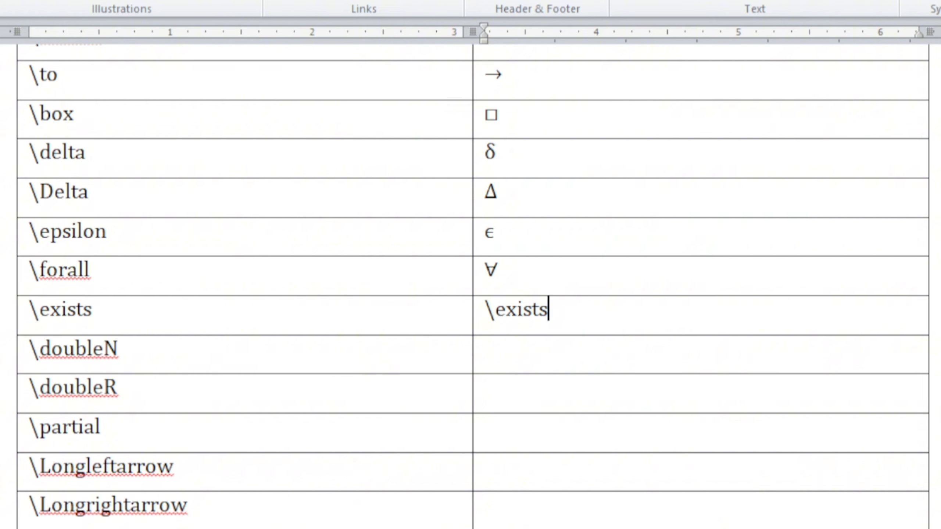
Enter the codes \doubleN and \doubleR in their Outputs cells to produce the ℕ and ℝ symbols.
click(490, 348)
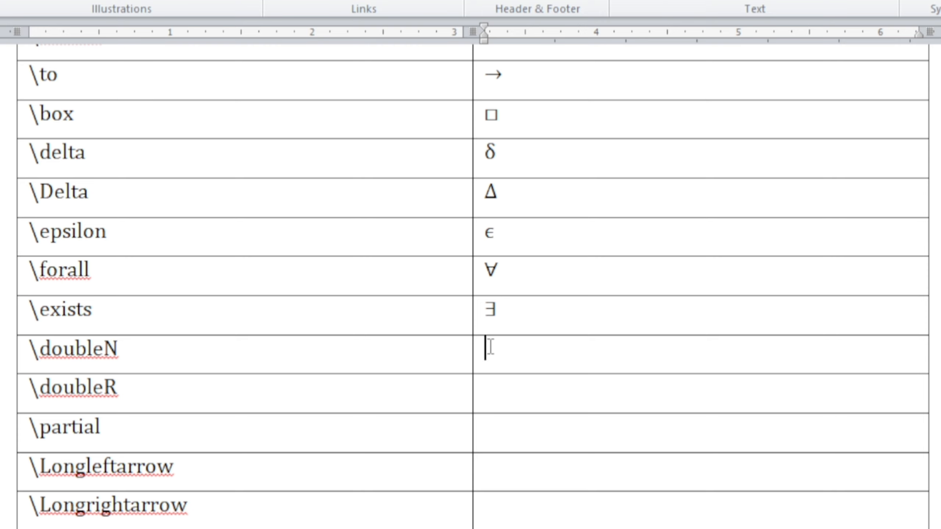
text(\doubleN)
key(Down)
text(\doubl)
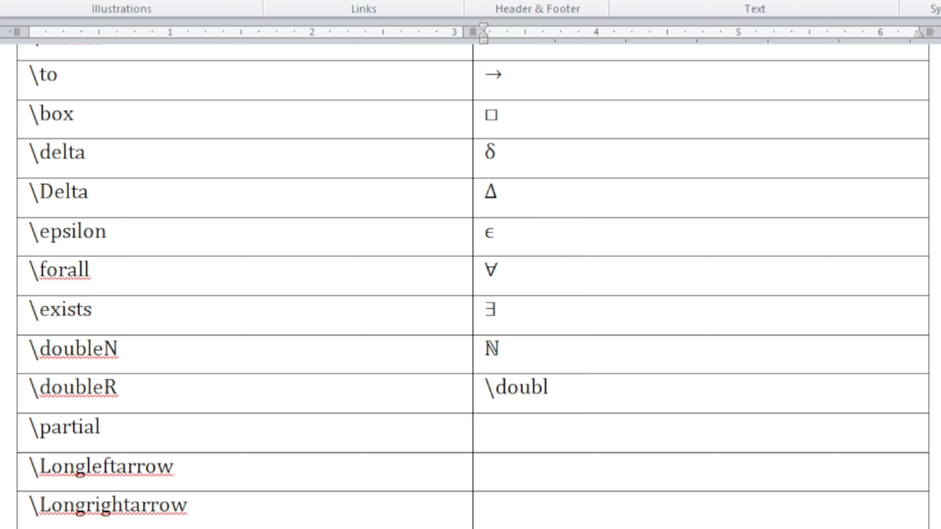
text(eR)
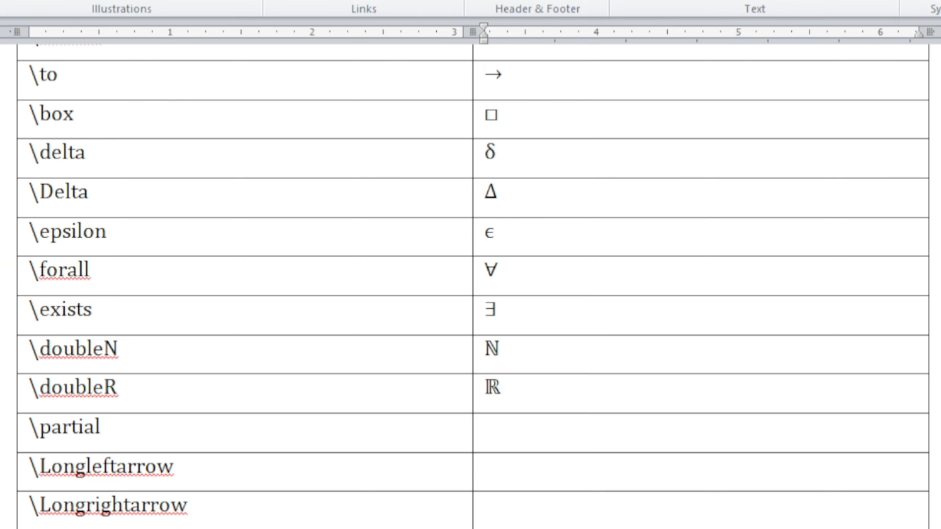
Try out the code \doubleZ beside the ℕ symbol, and erase the resulting ℤ.
click(500, 433)
click(527, 356)
text(\double)
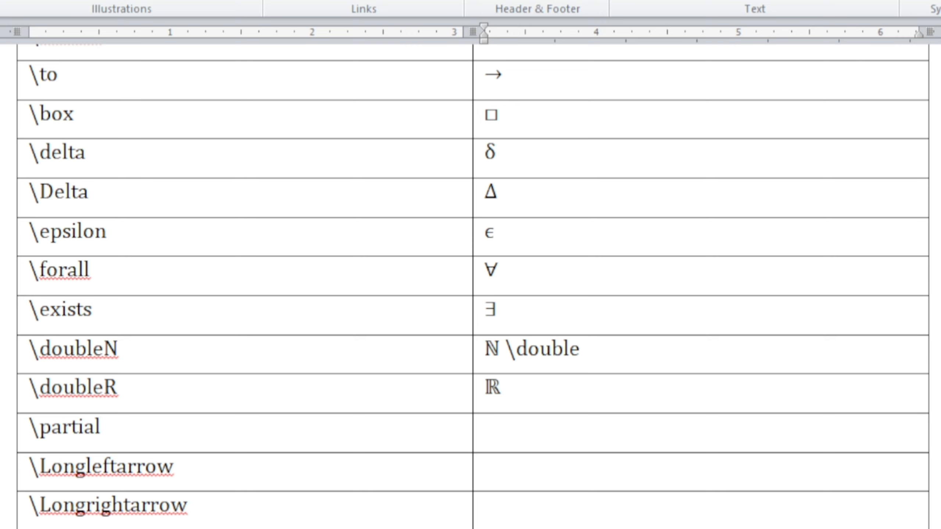
text(Z)
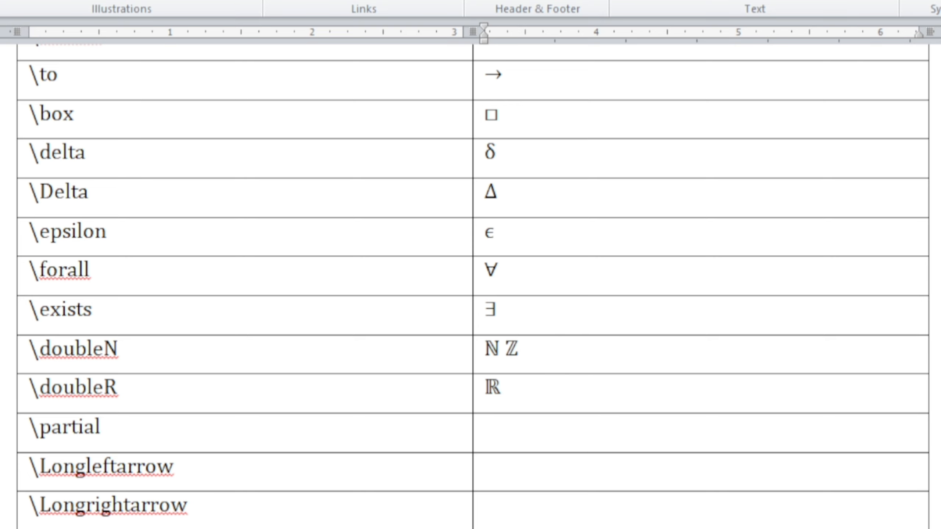
key(BackSpace)
Fill the next two Outputs cells with the ∂ and ⟸ symbols using the codes \partial and \Longleftarrow.
click(530, 449)
text(\pa)
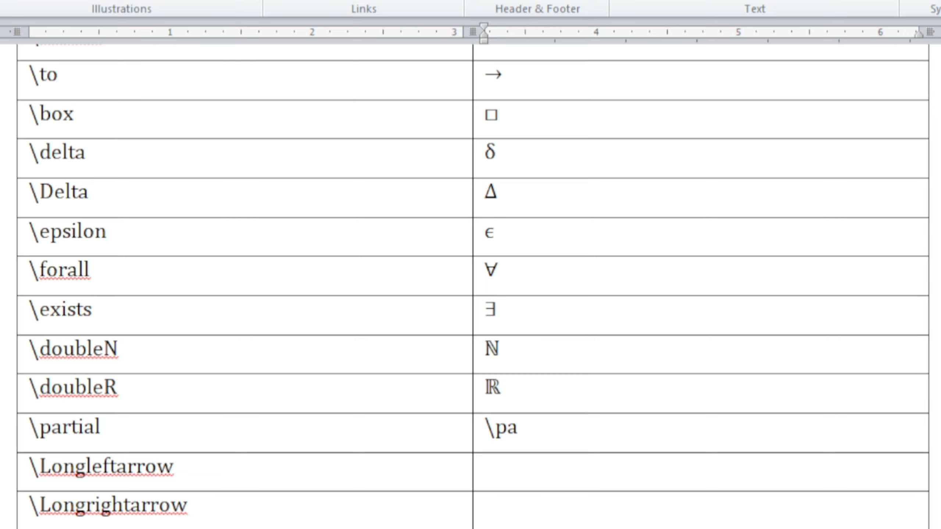
text(rtial)
click(520, 474)
text(\)
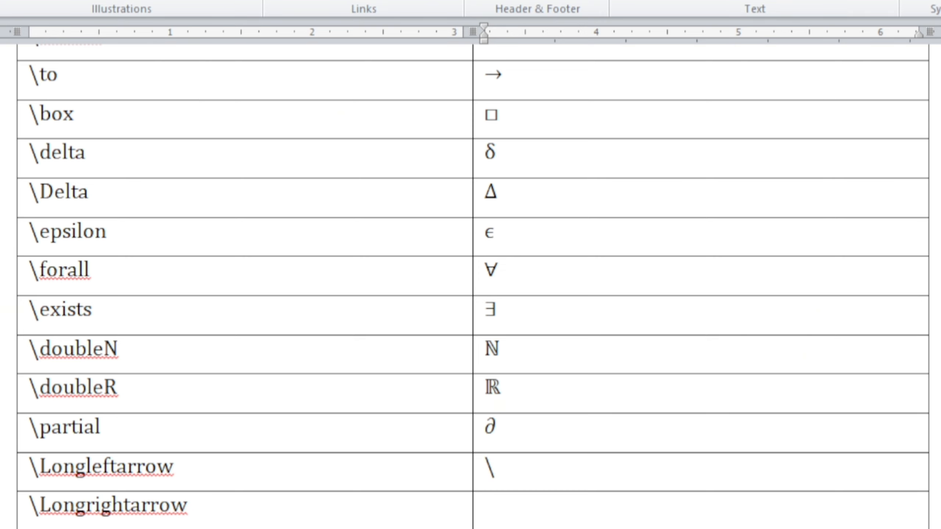
text(Longleftarrow)
Enter the code \Longrightarrow in the last Outputs cell to produce the ⟹ symbol.
key(Down)
text(\Longright)
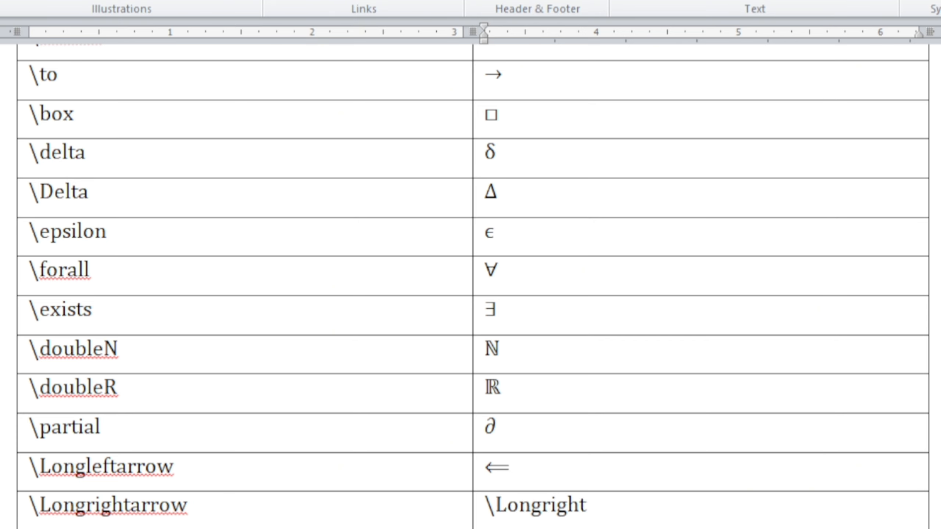
text(arrow)
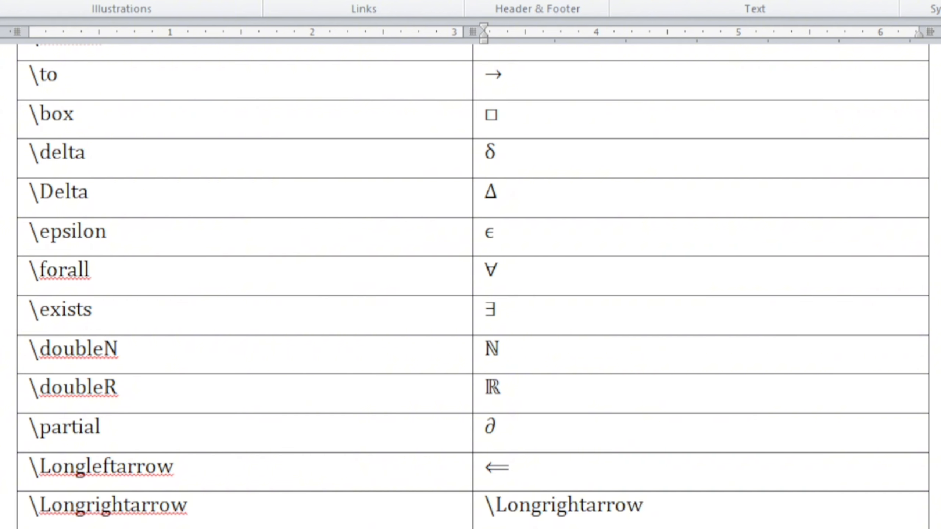
Try out the code \int after the symbol in the last Outputs cell, and erase it.
scroll(518, 472, up, 8)
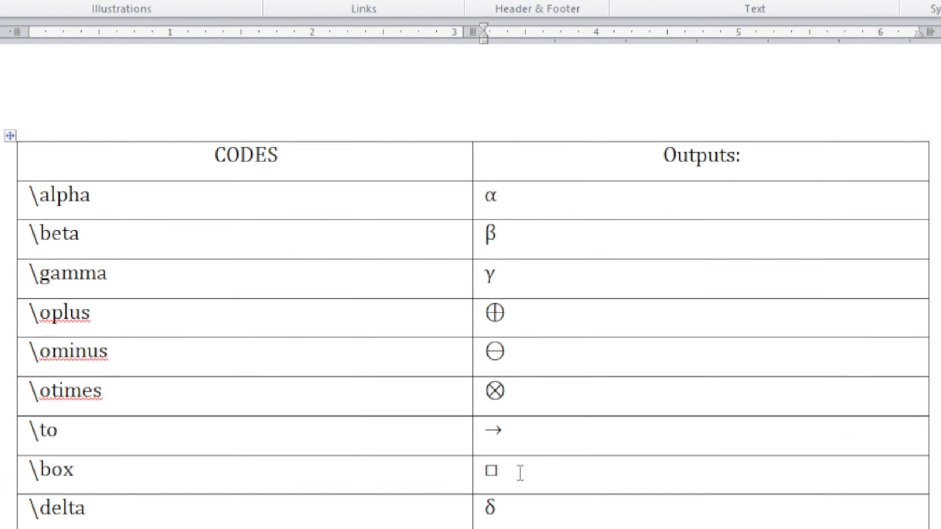
scroll(519, 473, down, 20)
scroll(520, 473, up, 8)
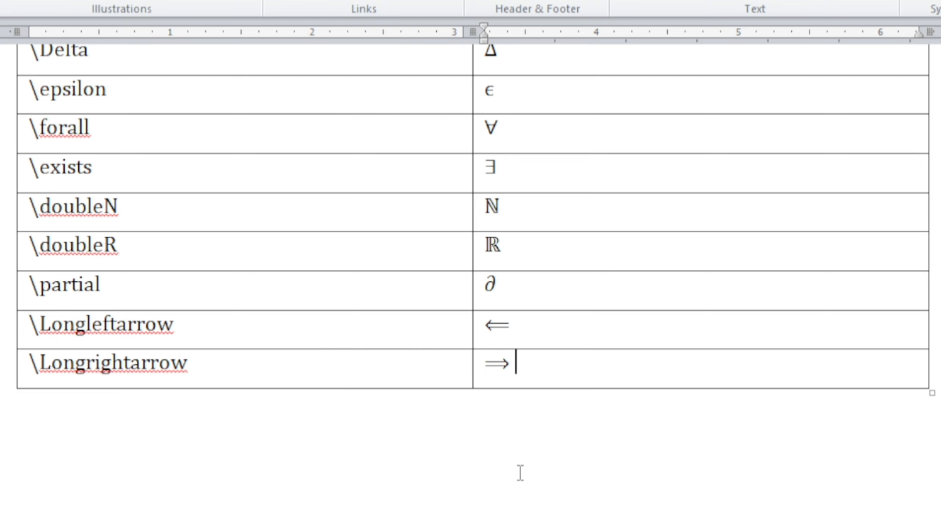
text(\int)
key(BackSpace)
Convert the ϵ symbol in the Outputs column into an equation and leave the equation.
mouse_move(488, 93)
drag(484, 92, 504, 94)
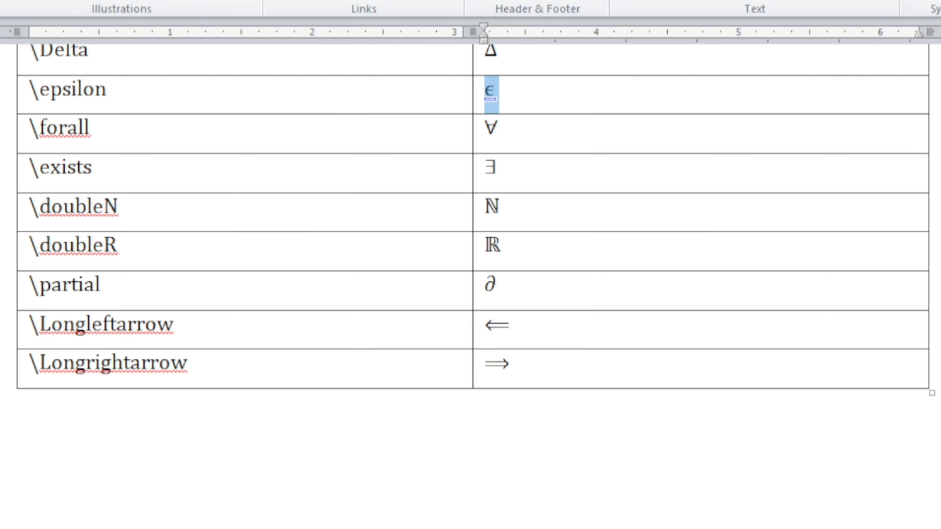
key(alt+equal)
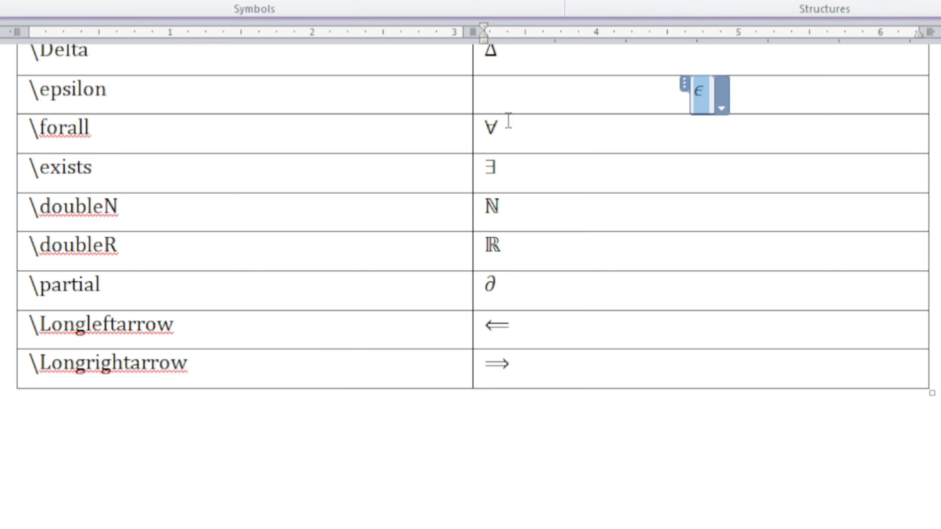
click(752, 84)
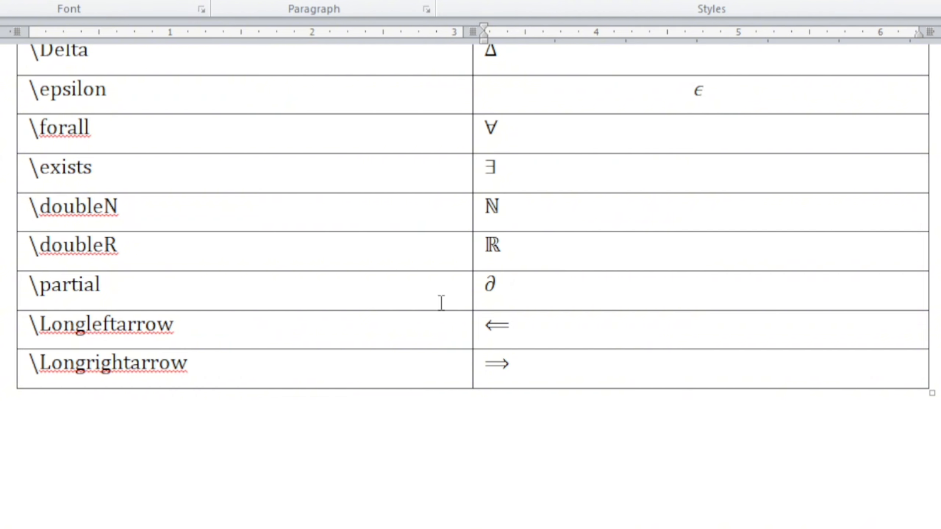
Open the Math AutoCorrect rules from the proofing options and browse the replacement list, selecting the \amalg entry.
click(436, 436)
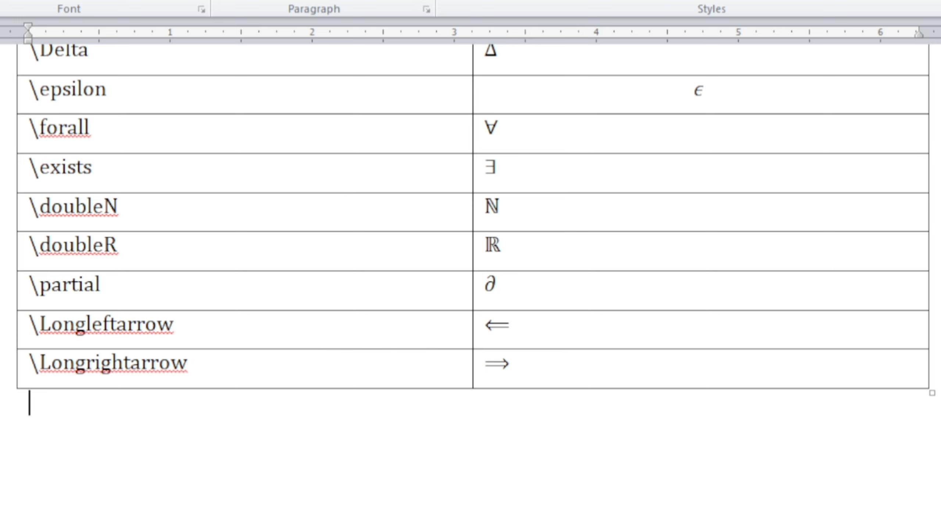
key(alt+n)
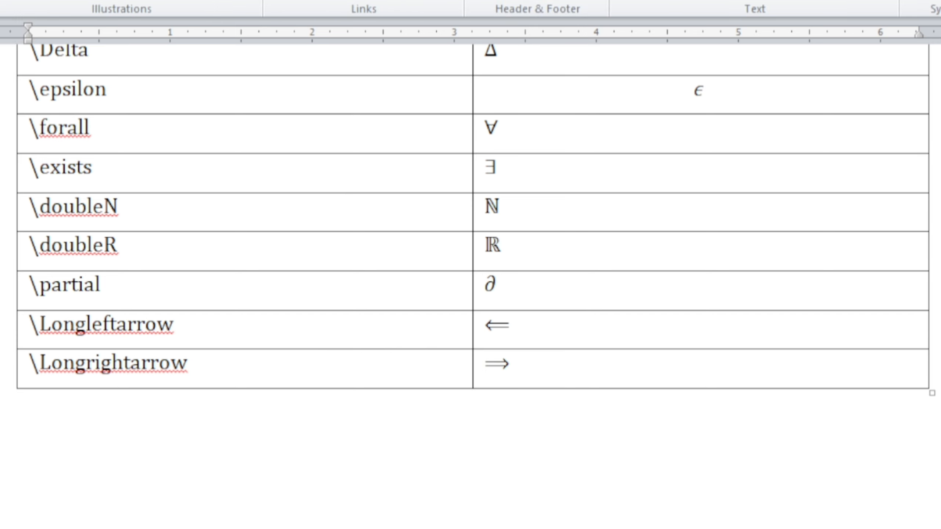
key(alt+f)
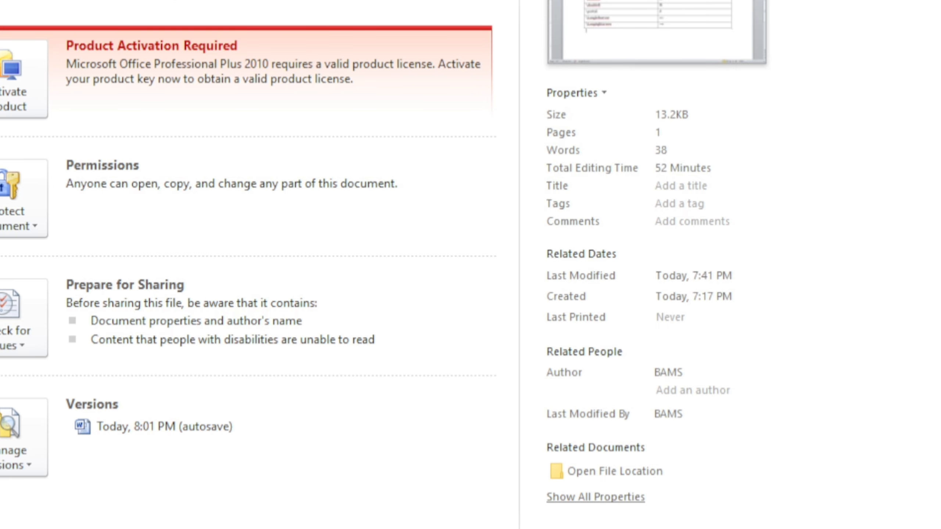
key(t)
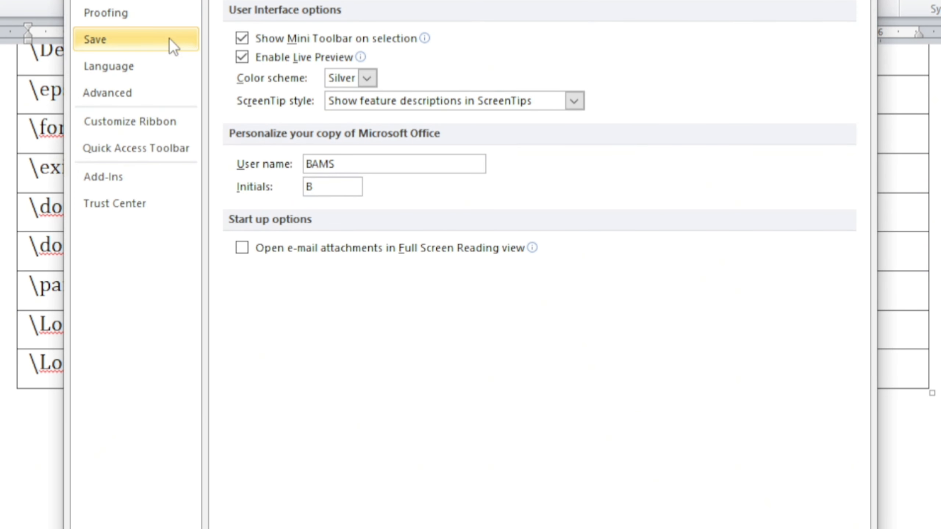
click(162, 18)
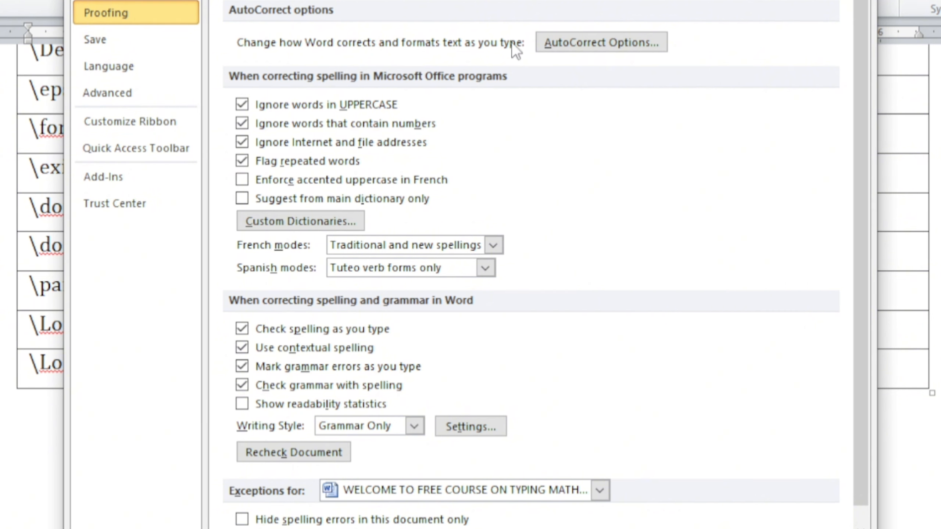
click(544, 42)
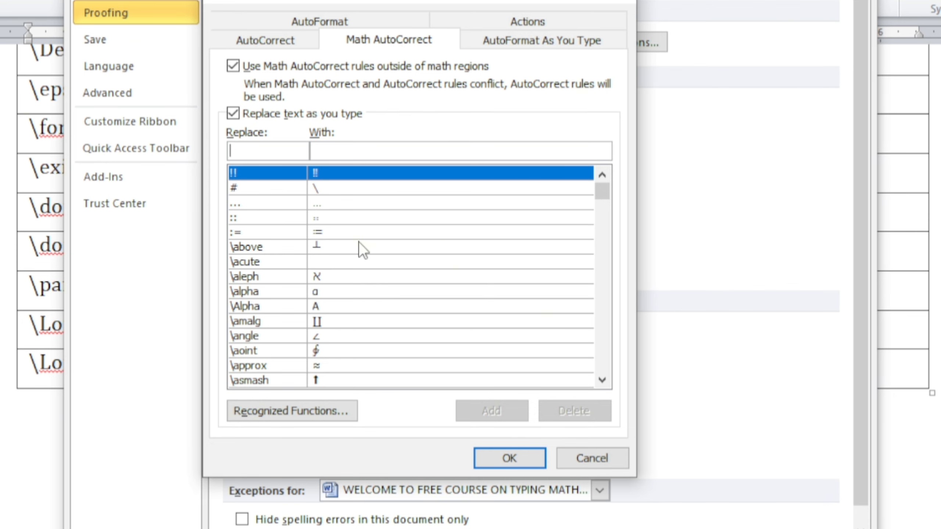
scroll(361, 250, down, 2)
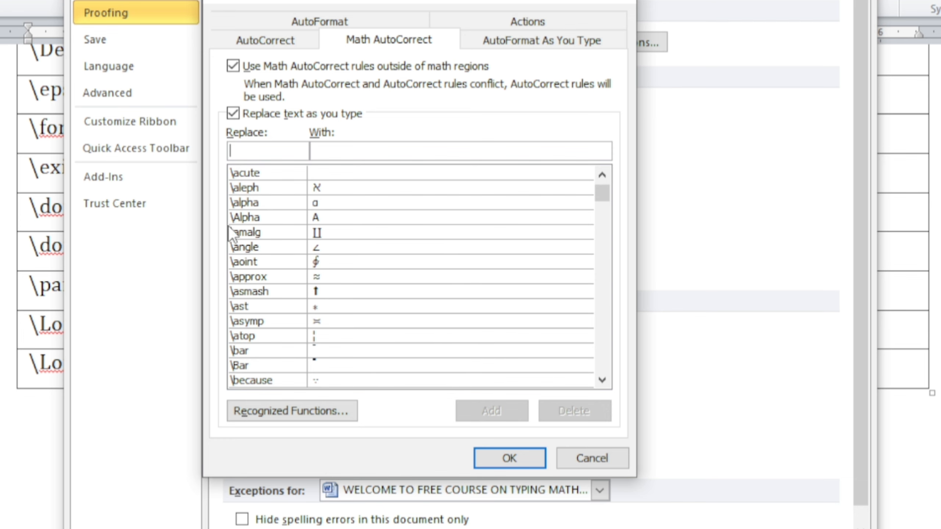
click(242, 236)
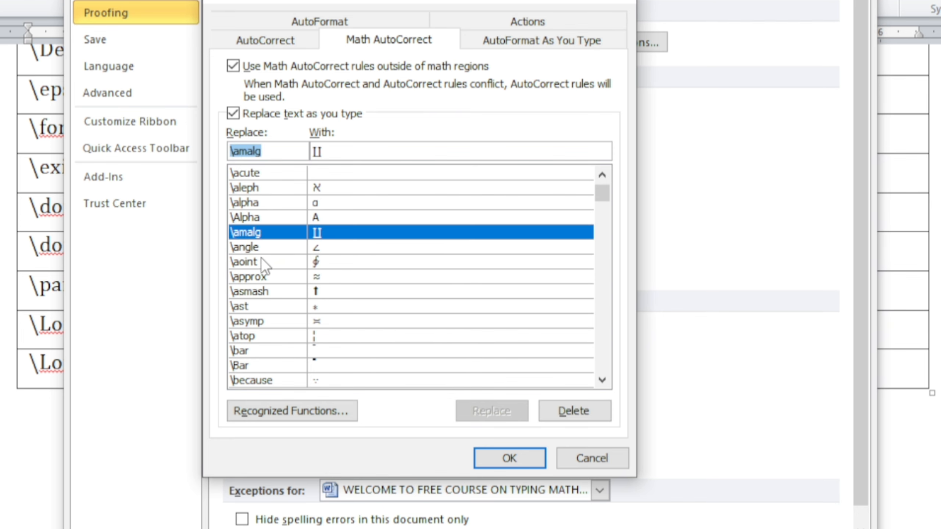
Browse the Math AutoCorrect replacement list down to the fraktur letter codes and select the \frakturN entry.
scroll(311, 307, down, 6)
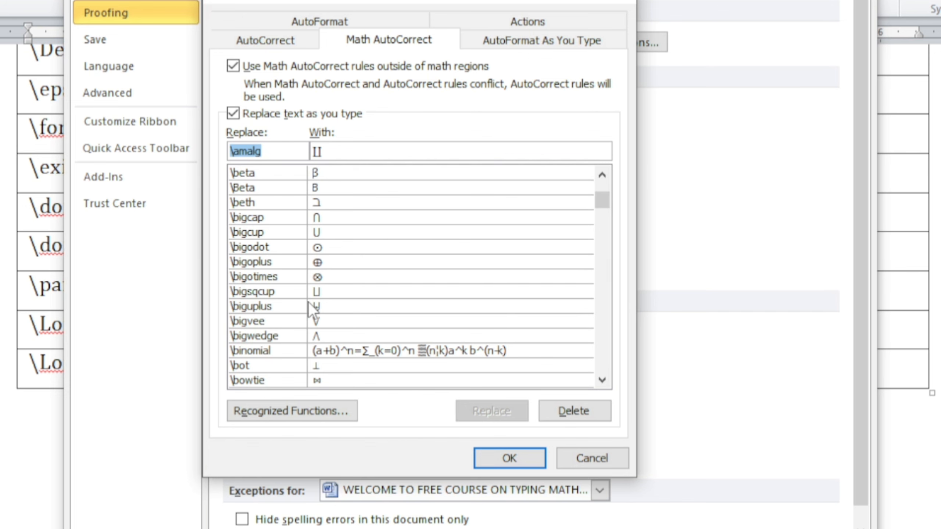
scroll(310, 303, down, 14)
scroll(309, 303, down, 20)
scroll(311, 308, down, 12)
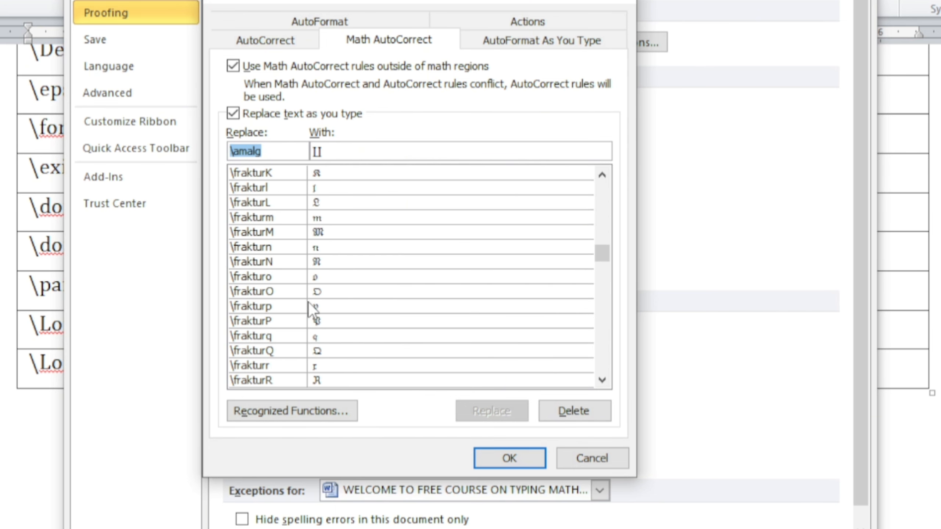
click(321, 260)
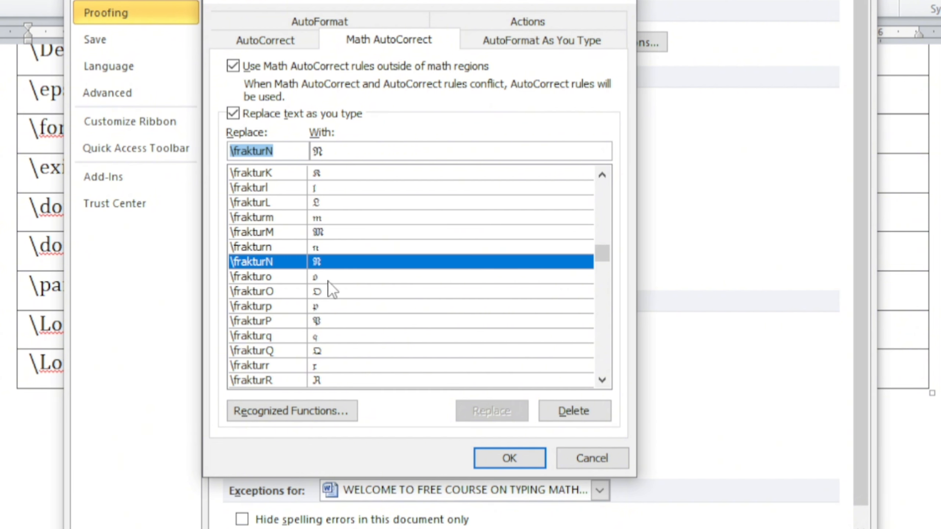
Review the rest of the Math AutoCorrect codes through to the end of the list and close the AutoCorrect and options dialogs.
scroll(313, 339, down, 20)
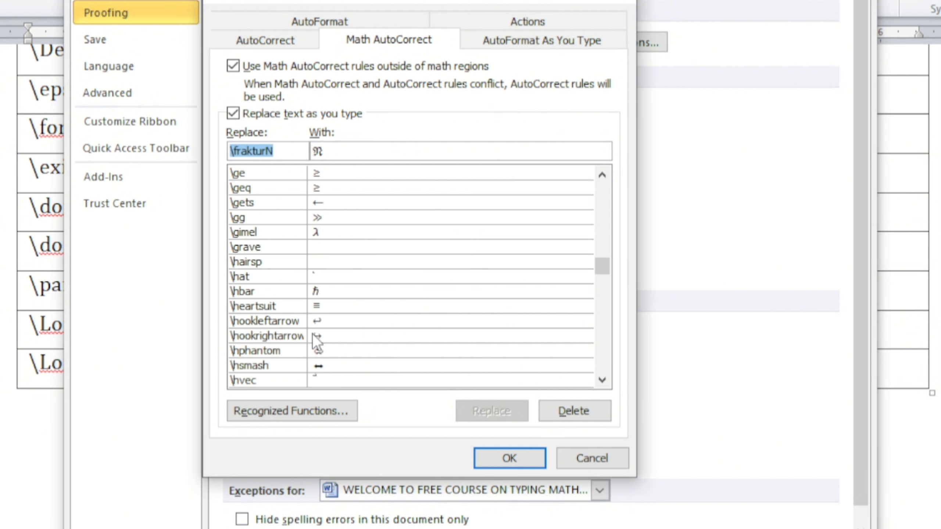
scroll(313, 336, down, 20)
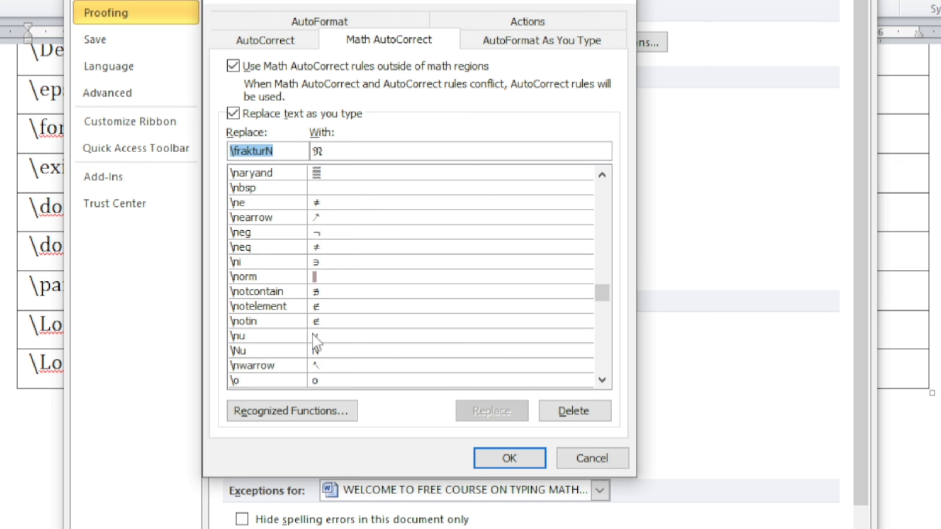
scroll(313, 340, down, 20)
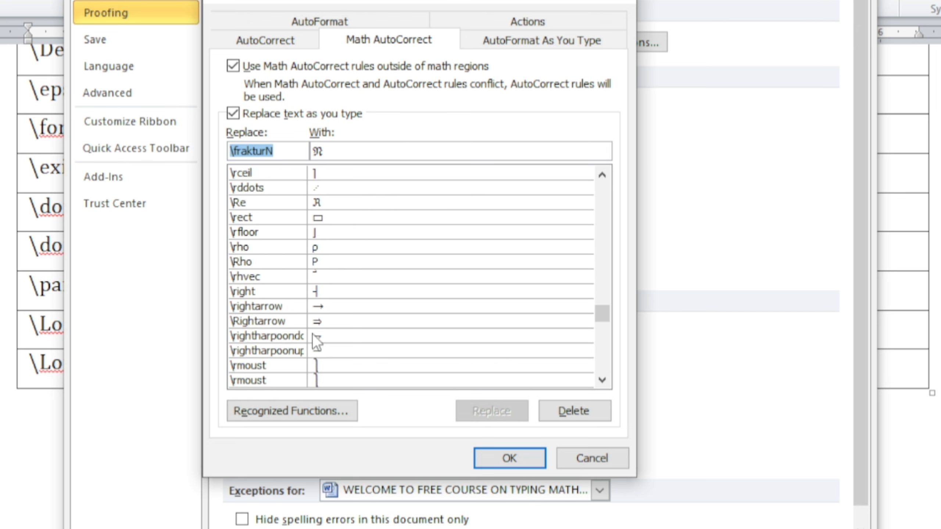
scroll(311, 334, down, 20)
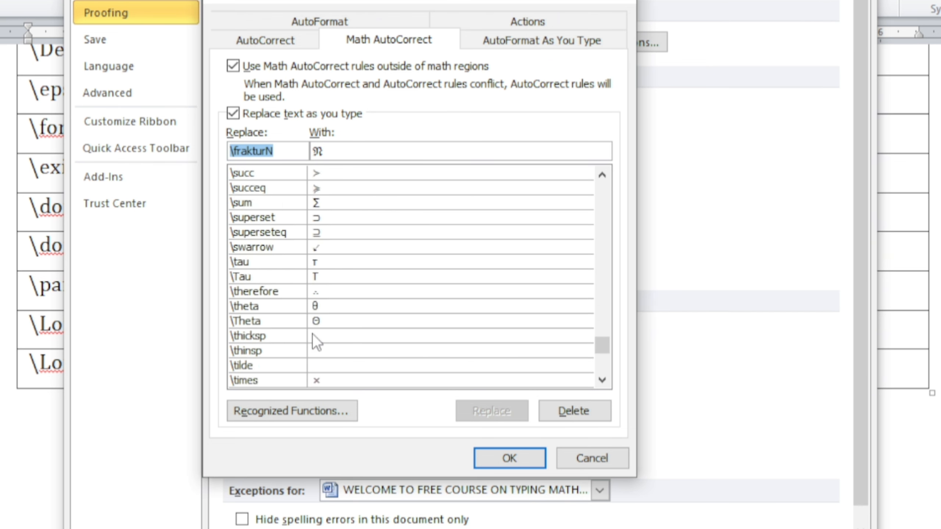
scroll(313, 341, down, 10)
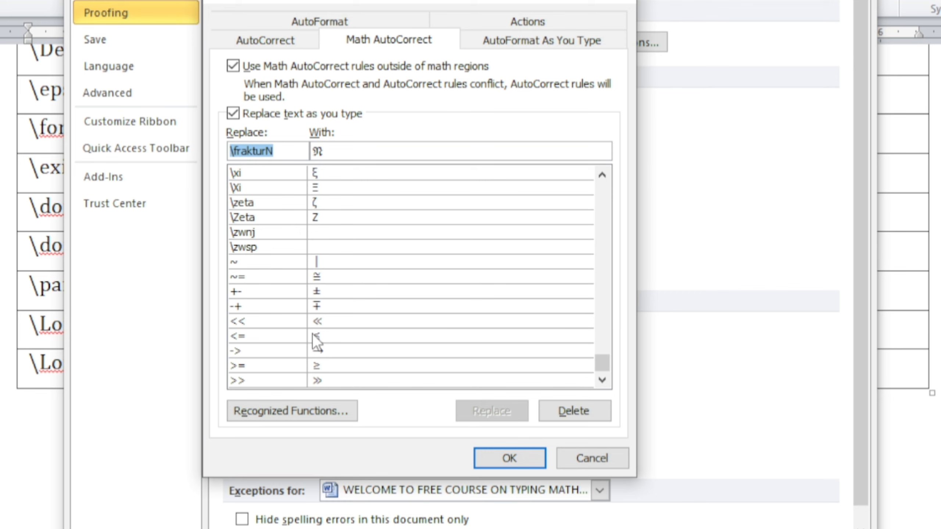
click(616, 6)
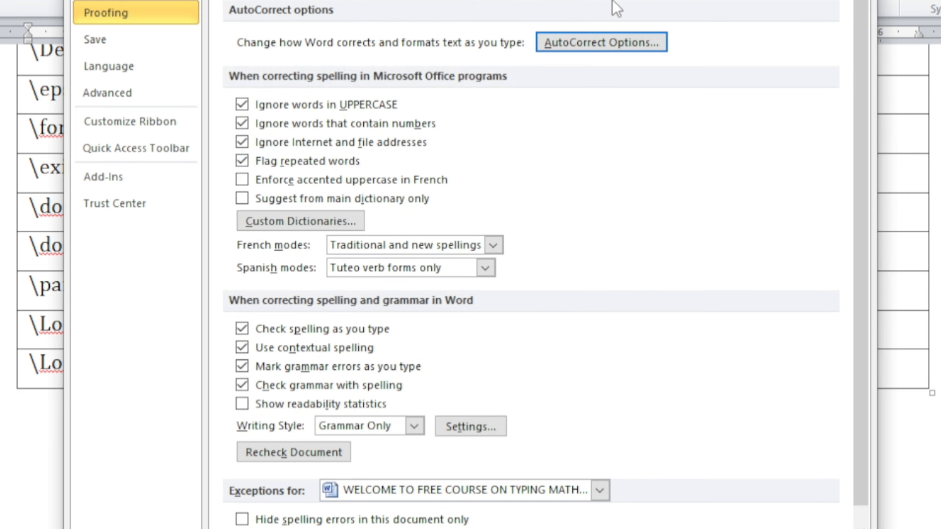
key(Escape)
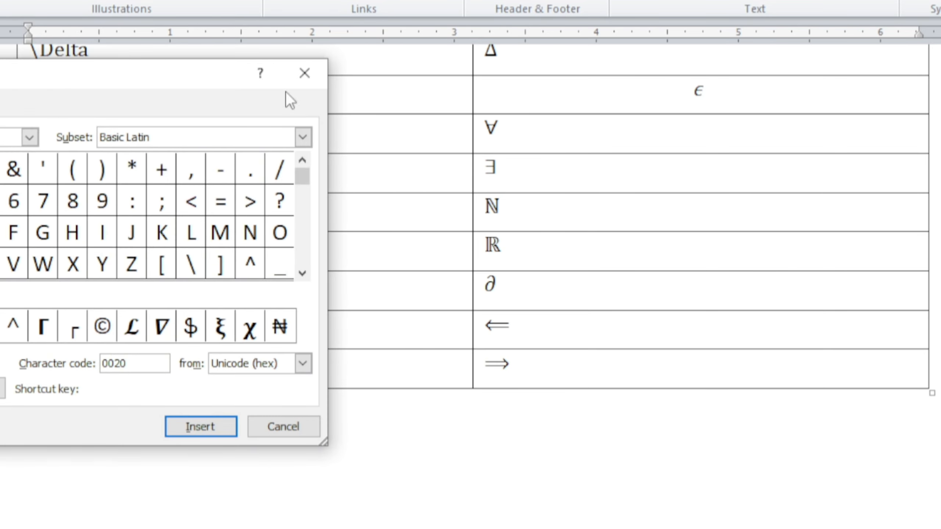
Reposition the Symbol dialog and browse its character grid from the Basic Latin subset through to Arabic Presentation Forms-B.
drag(174, 78, 279, 81)
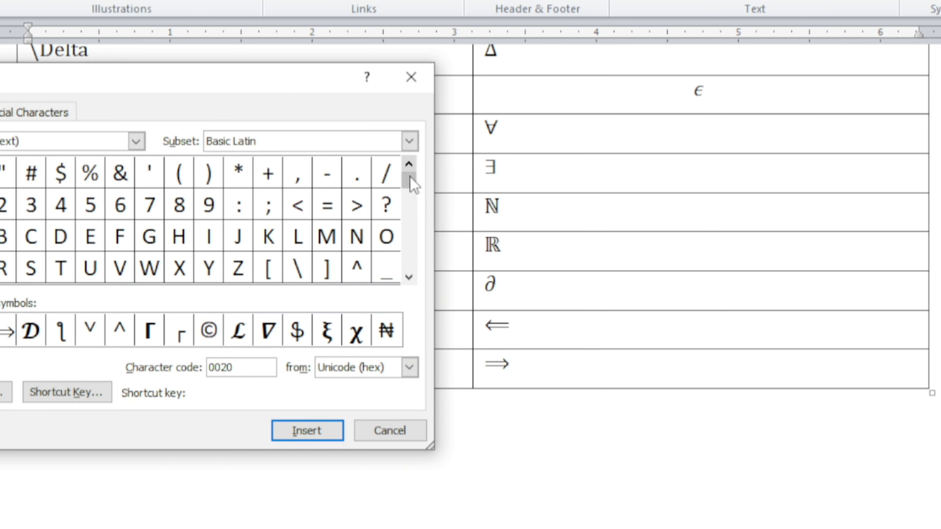
drag(411, 197, 411, 205)
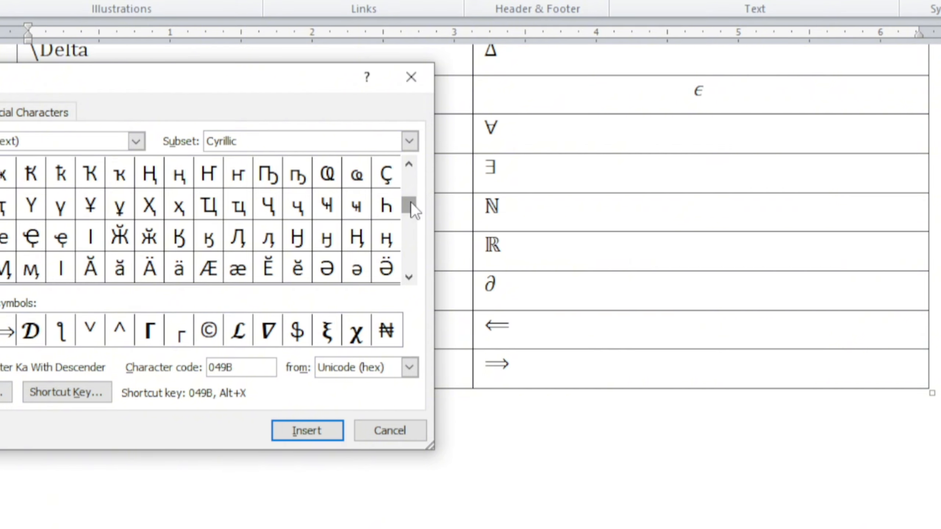
scroll(411, 202, down, 10)
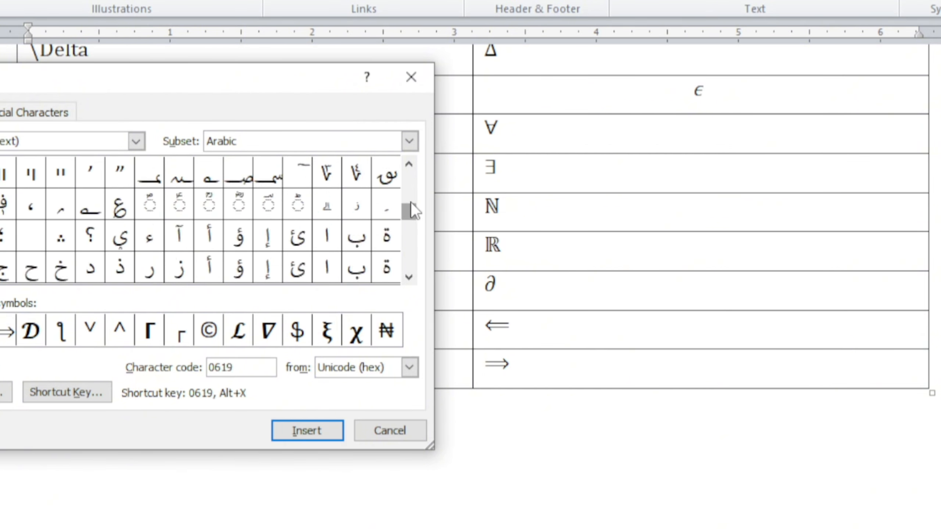
scroll(410, 202, down, 15)
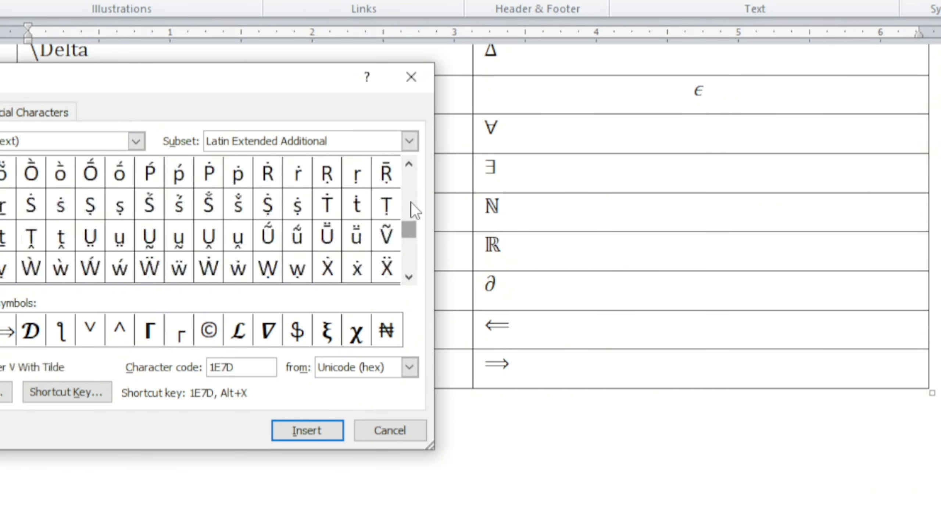
scroll(411, 203, down, 15)
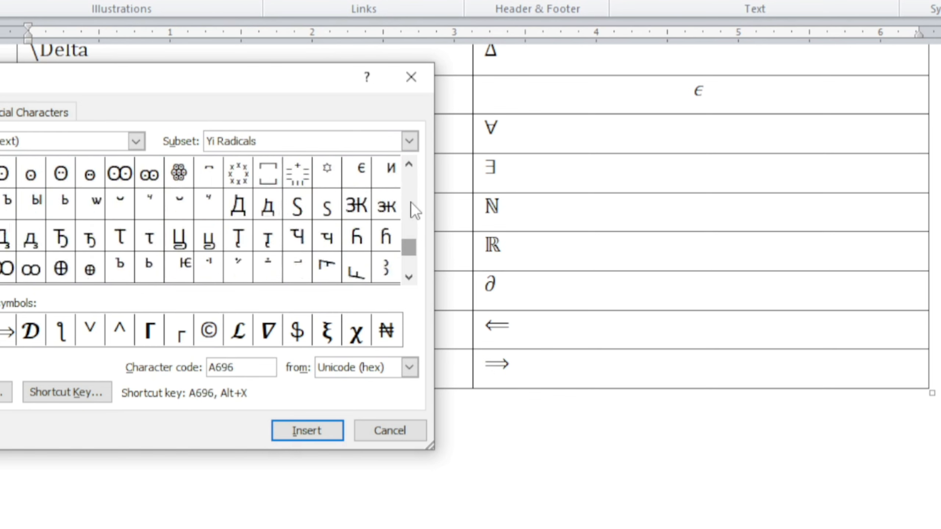
scroll(411, 203, down, 8)
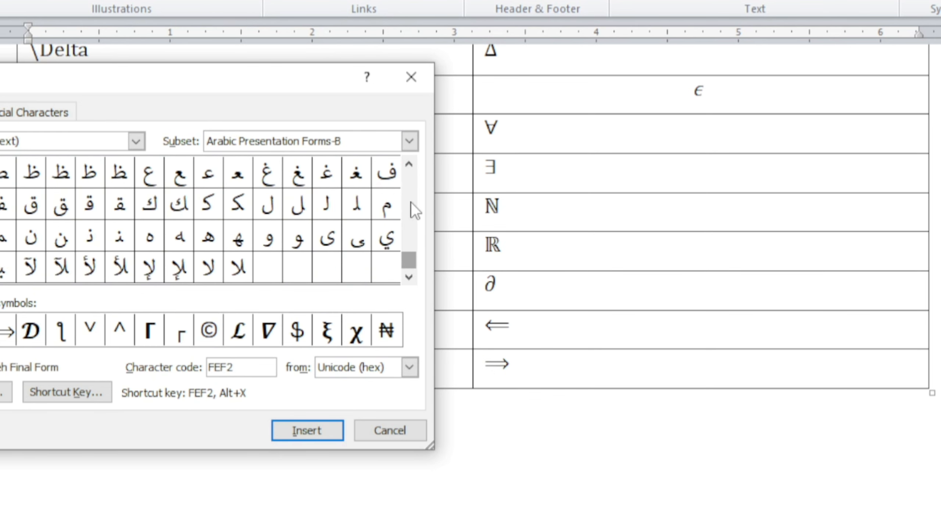